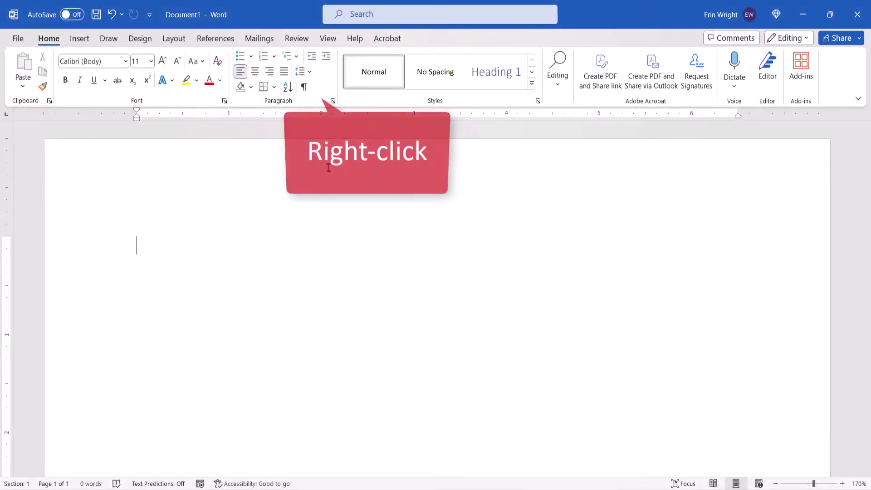
Open Word Options on the Customize Ribbon page and expand the tab-list dropdown.
right_click(315, 101)
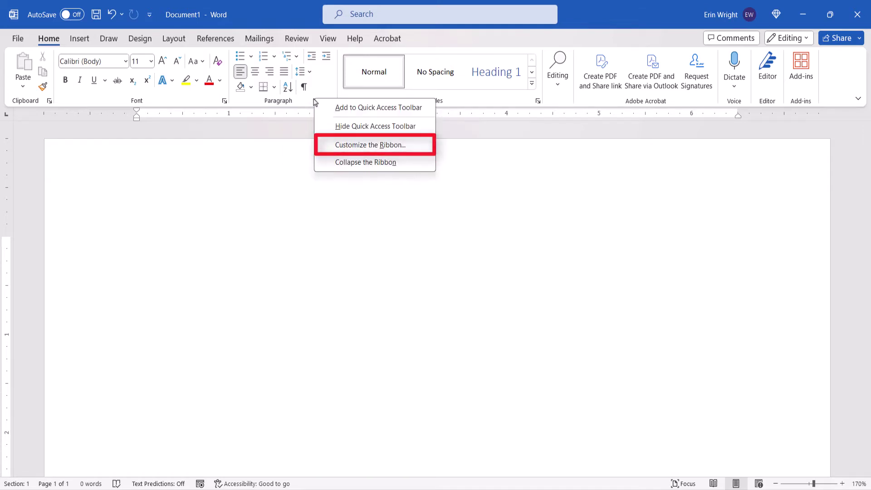
click(331, 145)
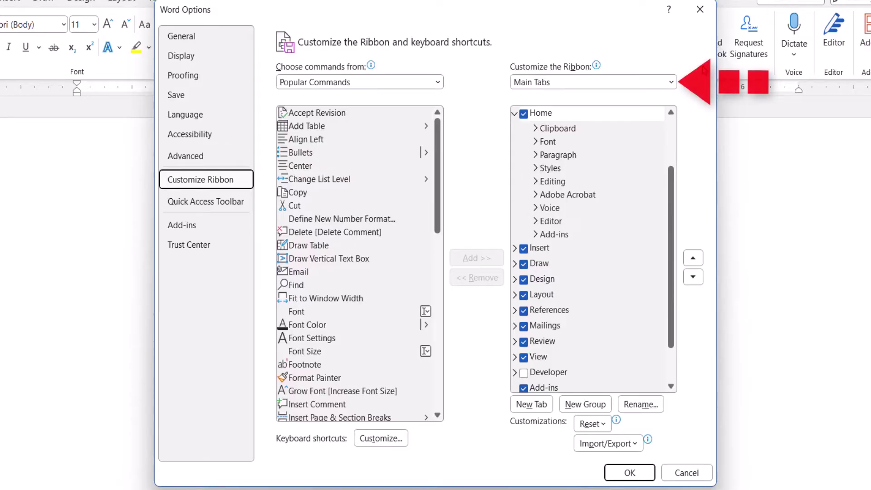
click(671, 83)
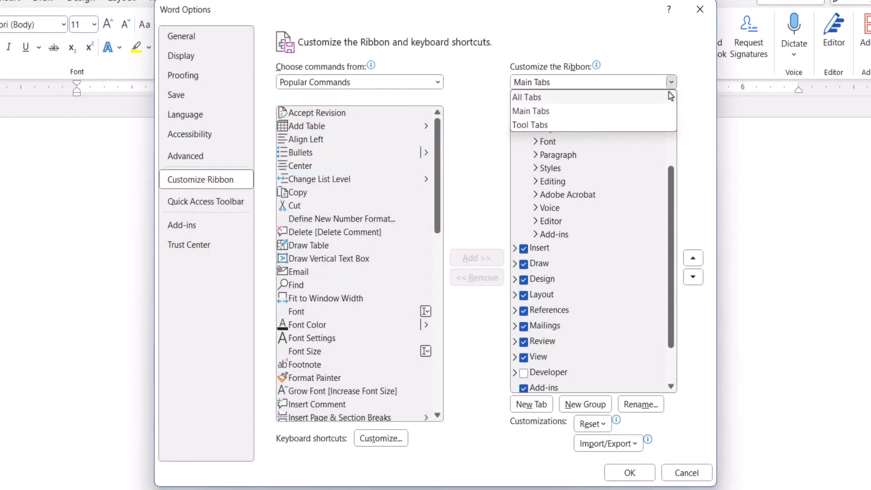
Keep Main Tabs listed and expand Insert > Tables, selecting the Tables group containing Add Table.
click(659, 114)
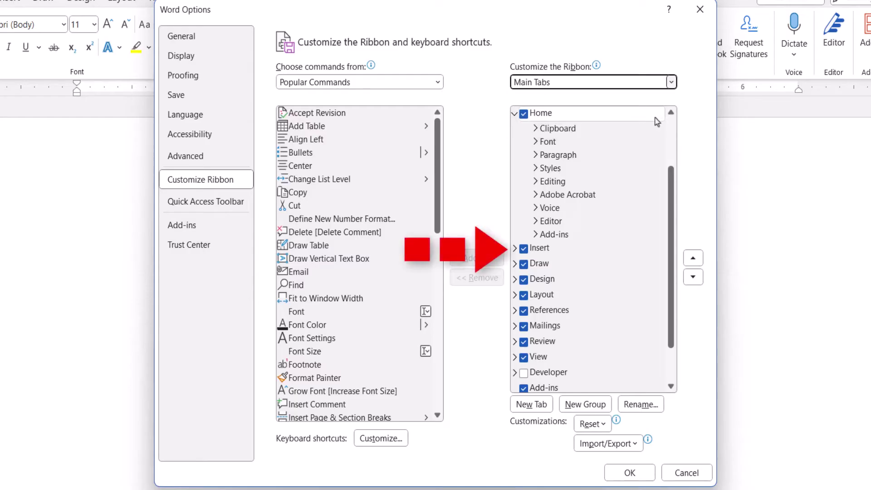
click(515, 249)
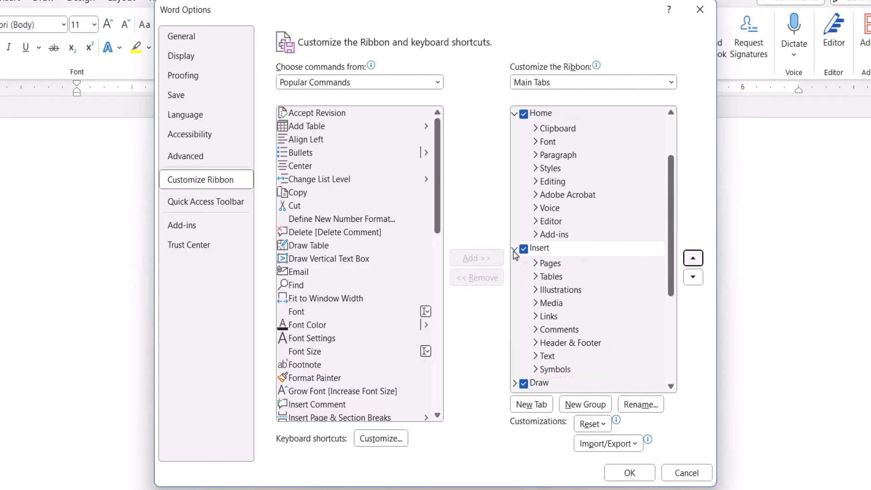
click(536, 276)
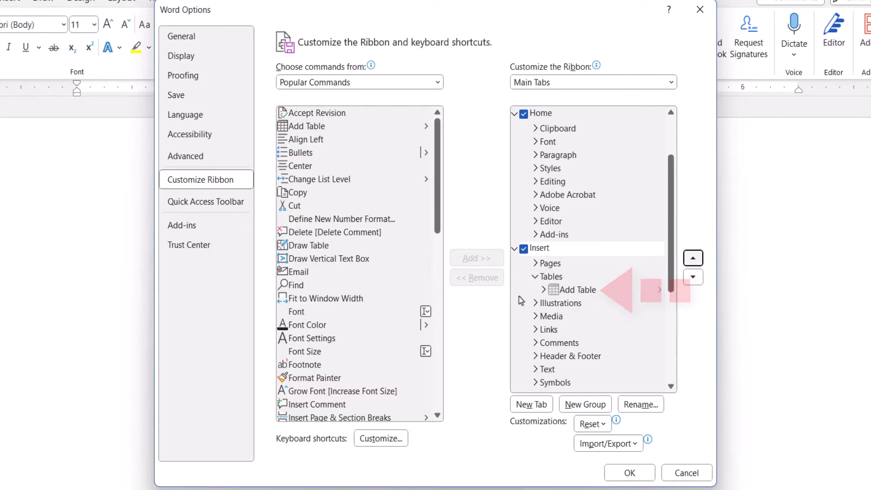
click(550, 278)
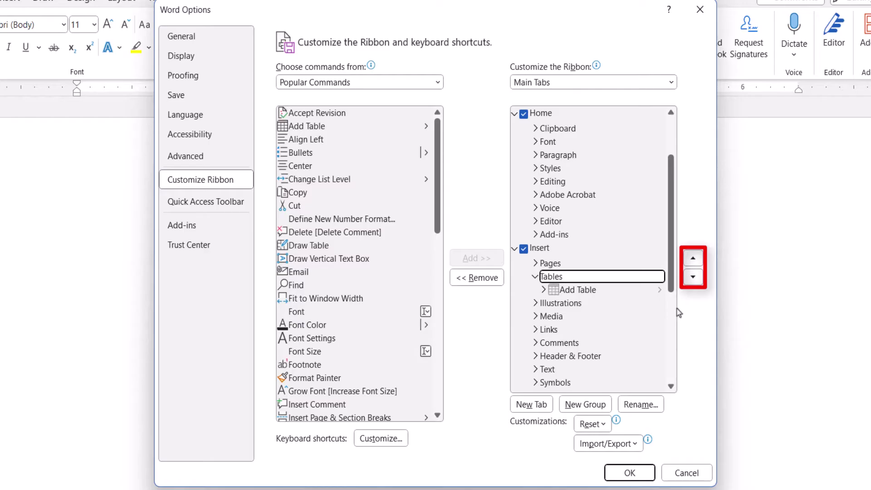
Move Tables up and back down within Insert, then drag it to the end of Home.
click(692, 262)
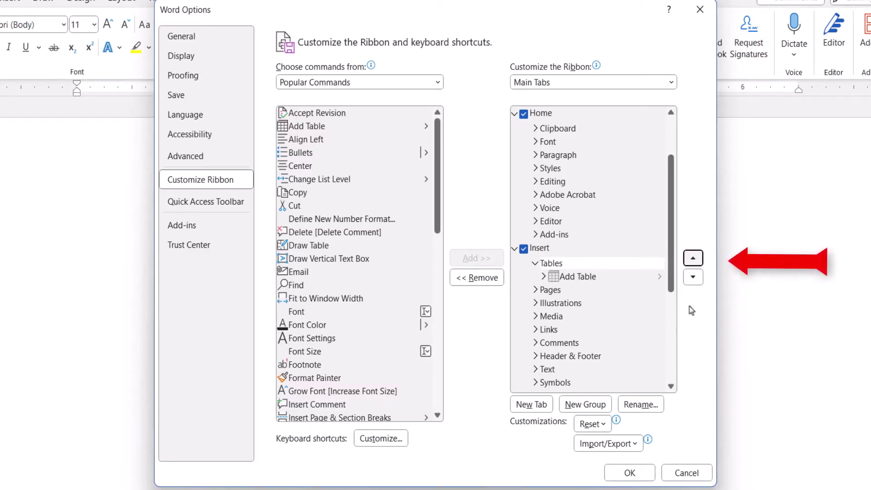
click(694, 278)
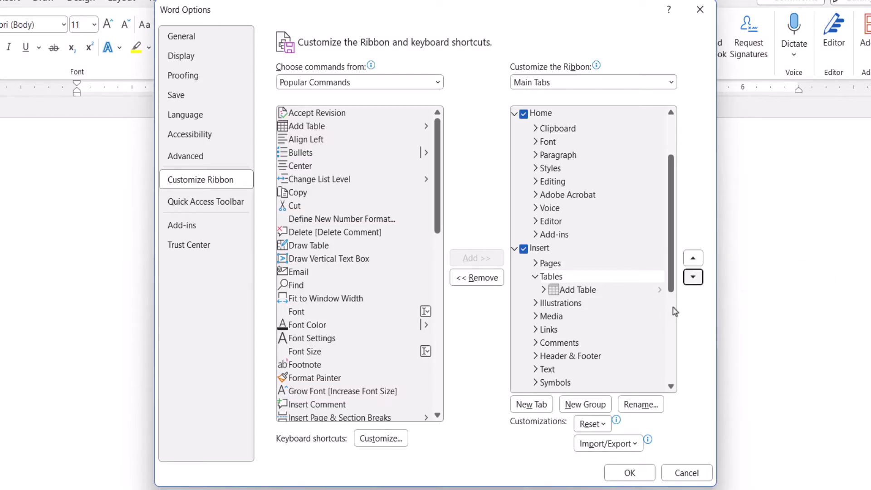
click(548, 275)
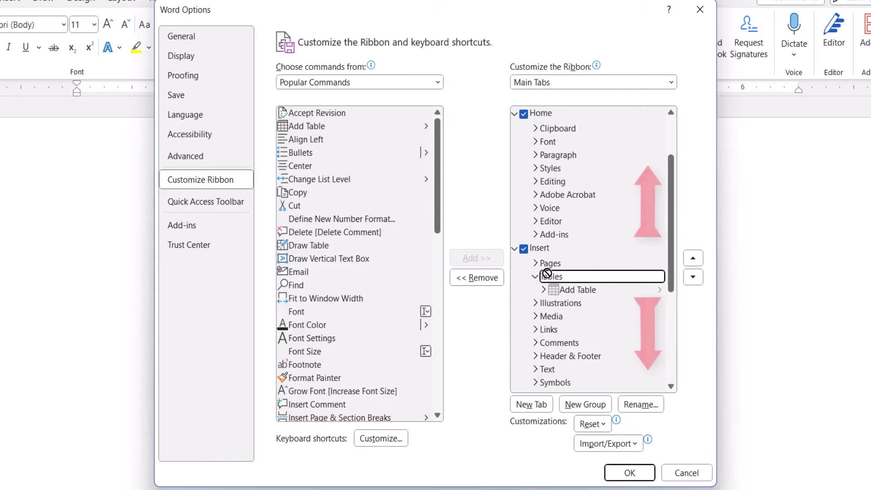
drag(547, 273, 553, 240)
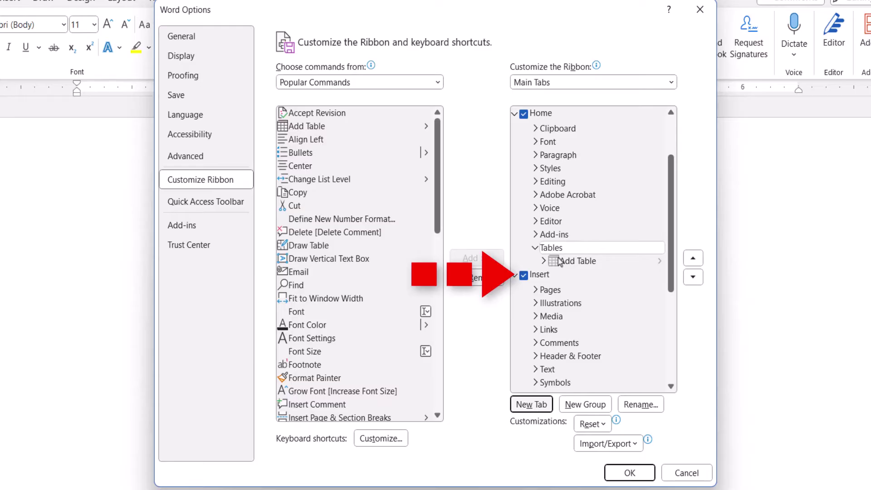
Toggle Insert's visibility off and on, then remove the Tables group from Home.
click(525, 275)
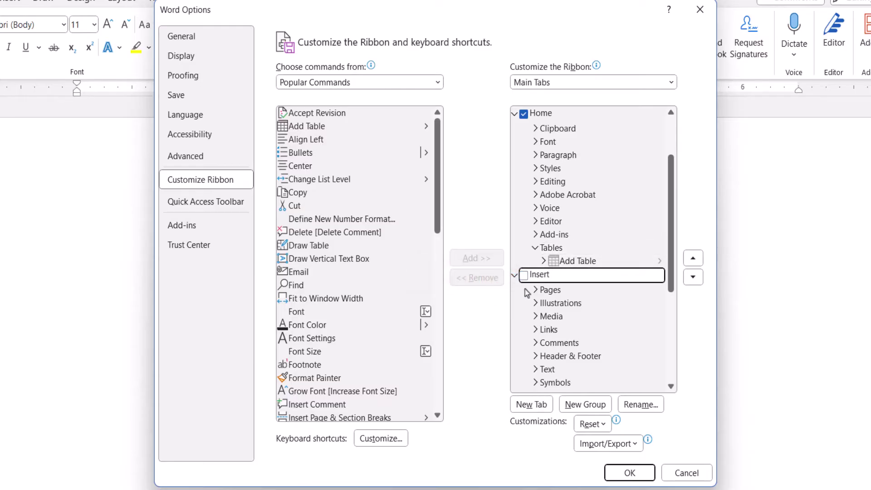
click(524, 275)
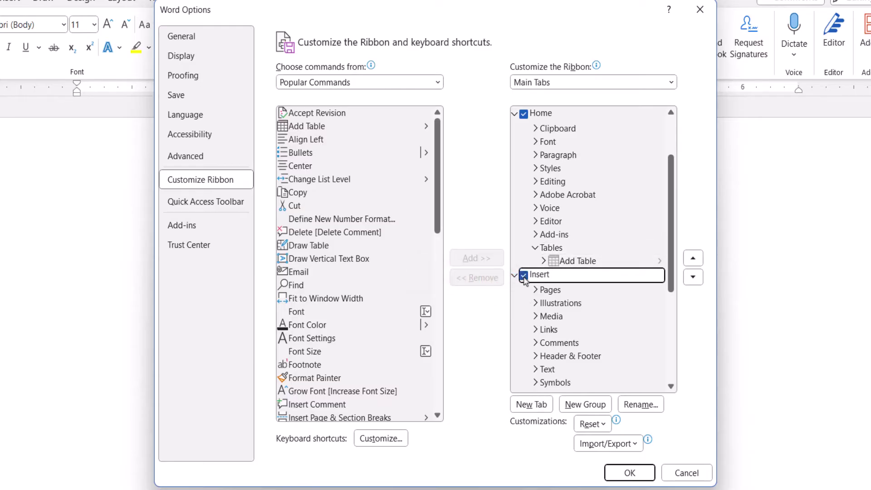
click(554, 250)
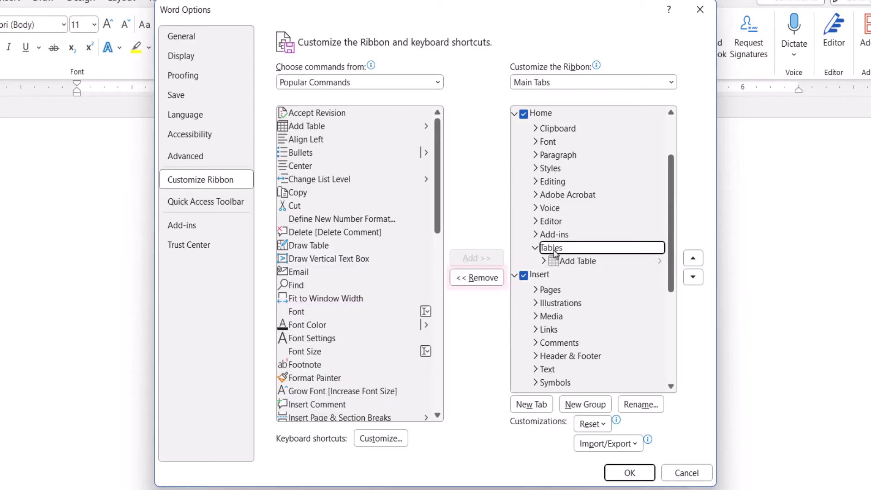
click(488, 281)
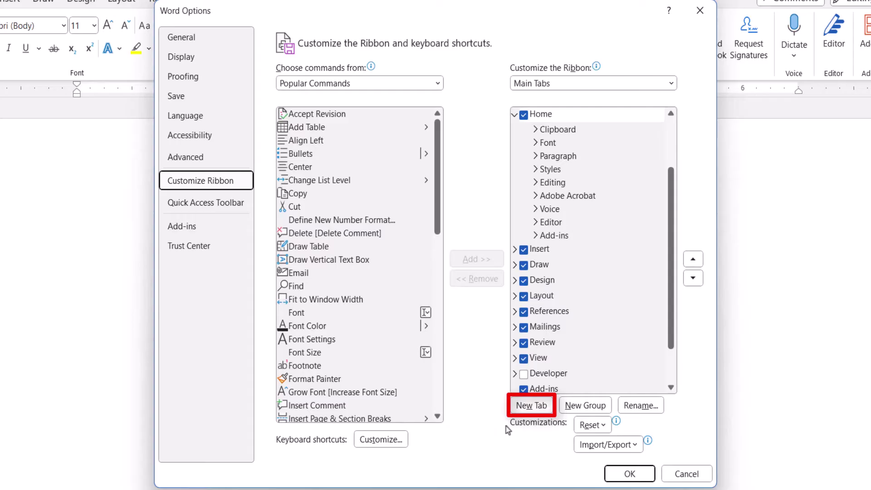
Add a new custom tab and rename it with a personalised tab name.
click(519, 407)
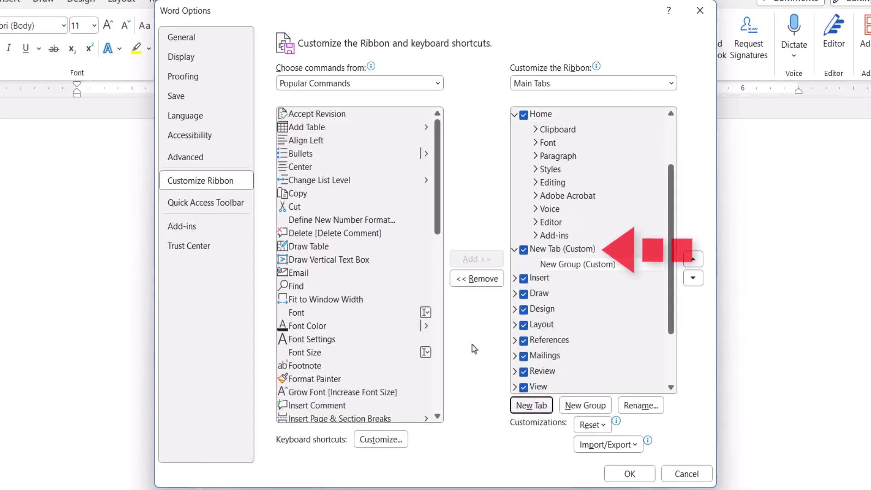
click(563, 249)
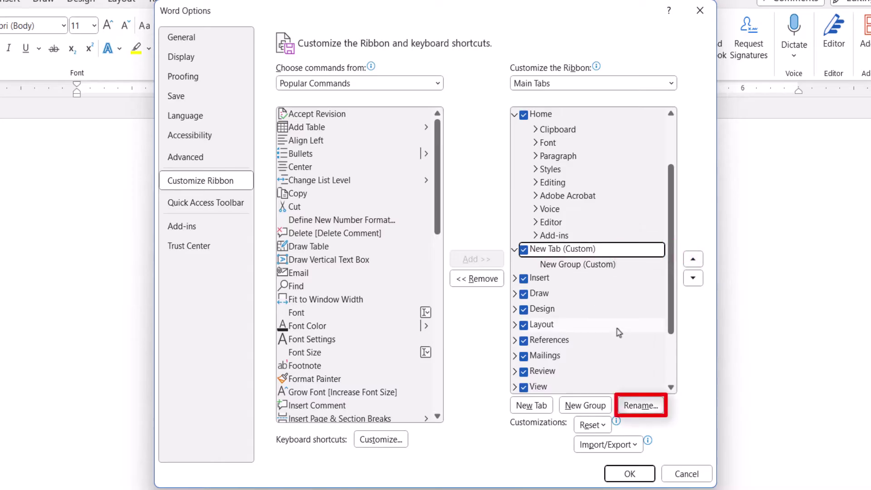
click(641, 405)
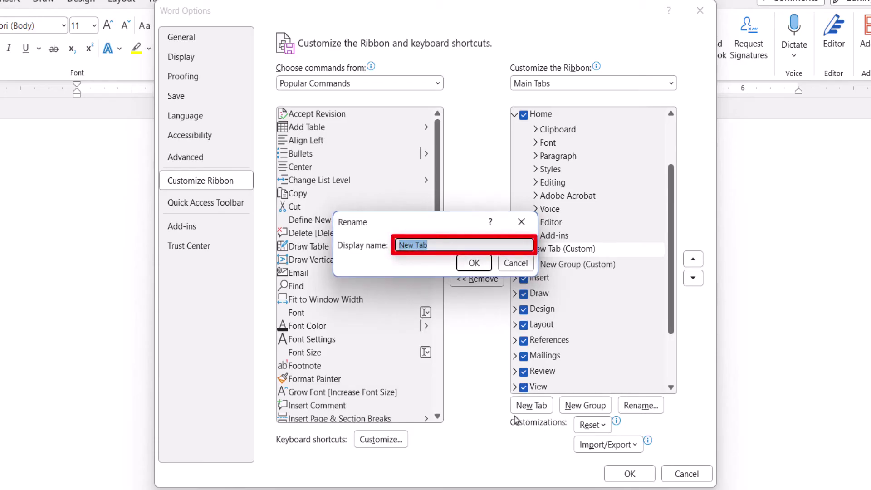
text(Erin's New Ta)
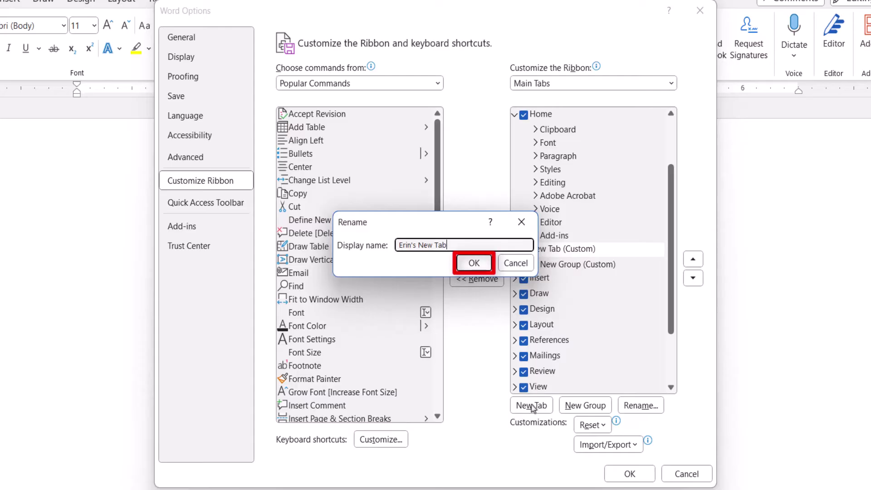
click(474, 263)
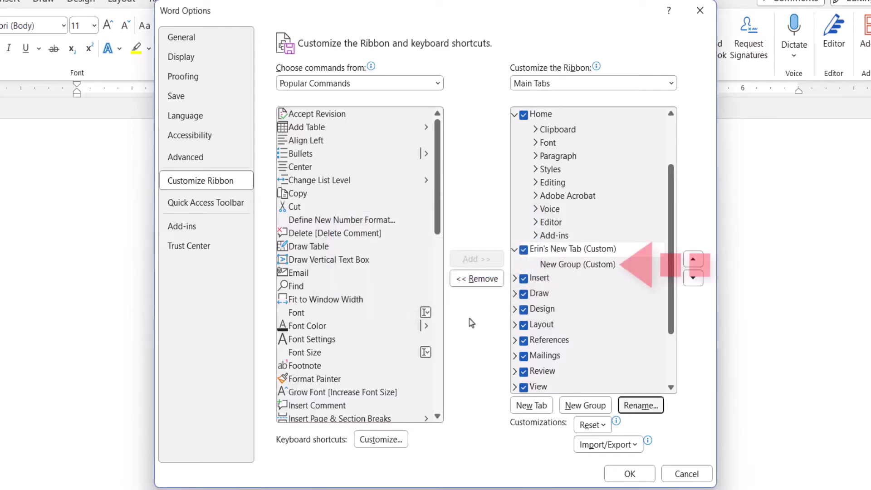
Rename the new tab's custom group with a personalised name ending in 'New Group'.
click(553, 267)
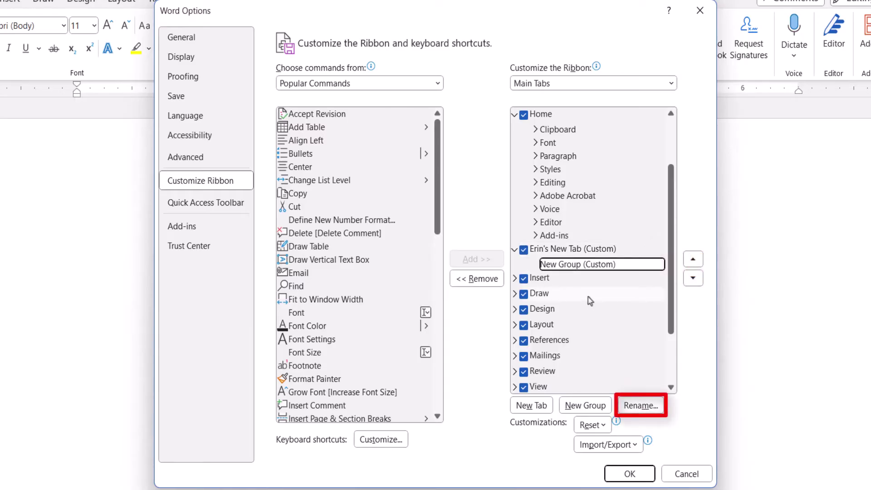
click(640, 406)
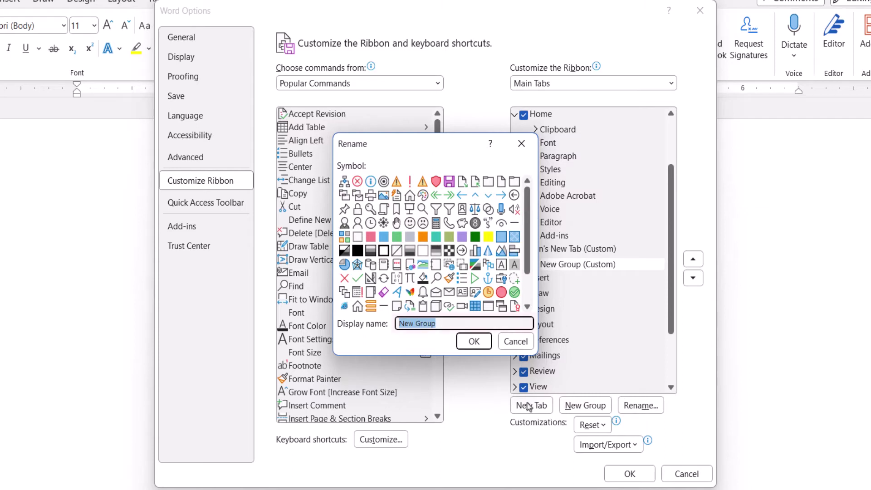
text(Erin's N)
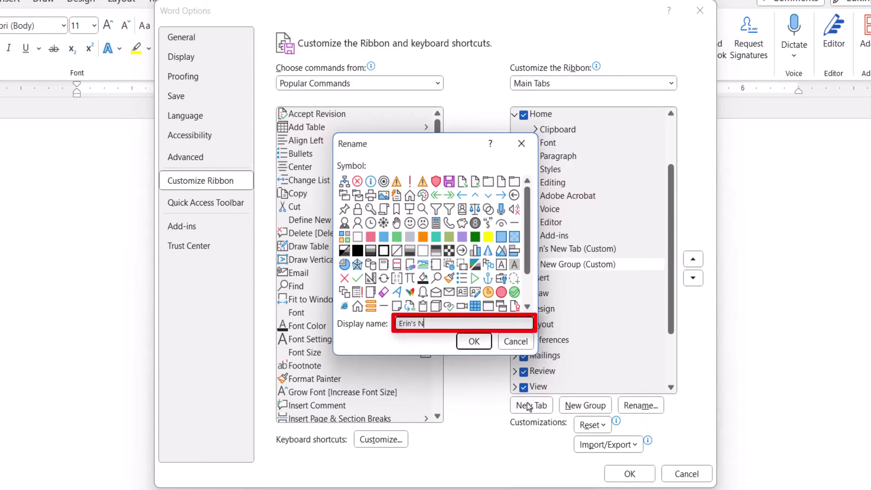
text(ew Group)
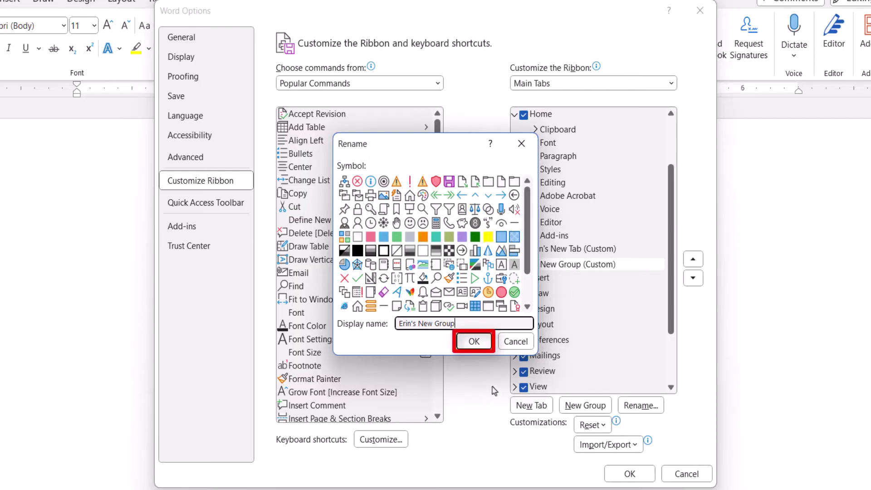
click(475, 344)
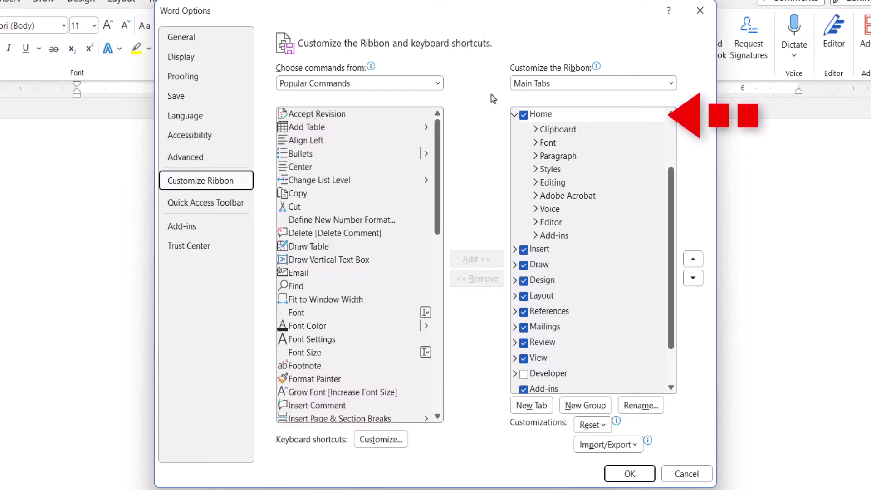
Add a new custom group at the end of the Home tab.
click(551, 117)
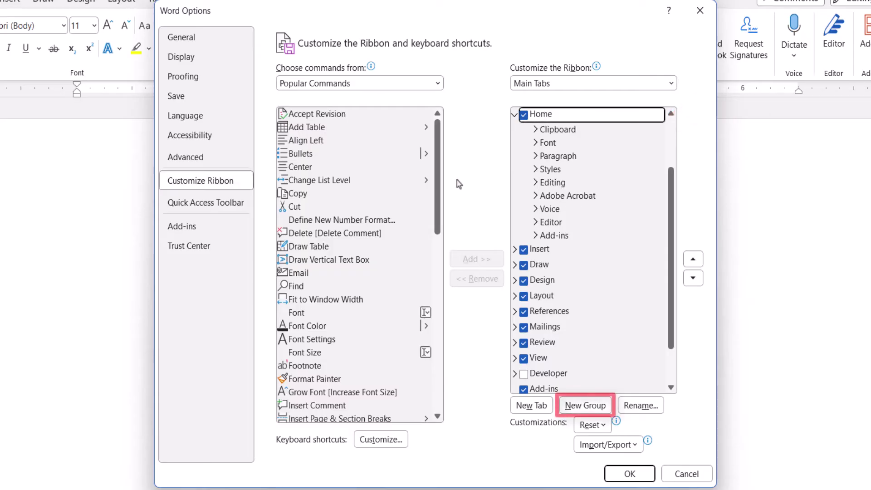
click(586, 406)
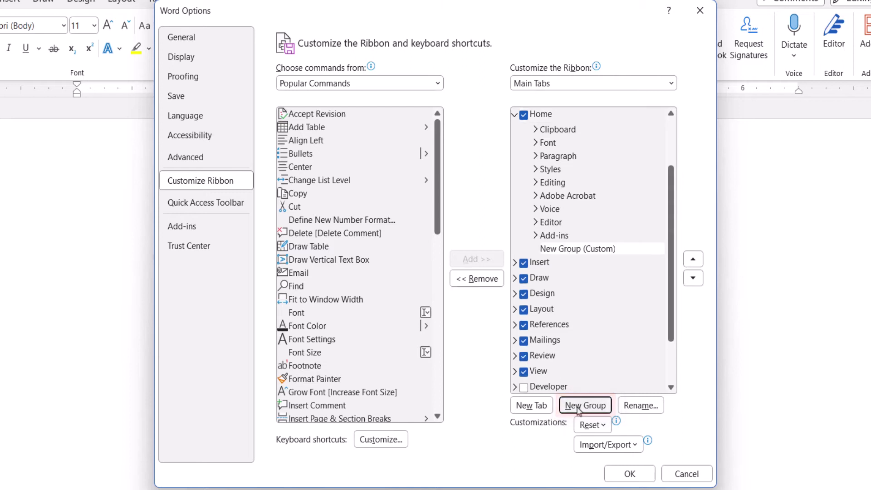
click(631, 251)
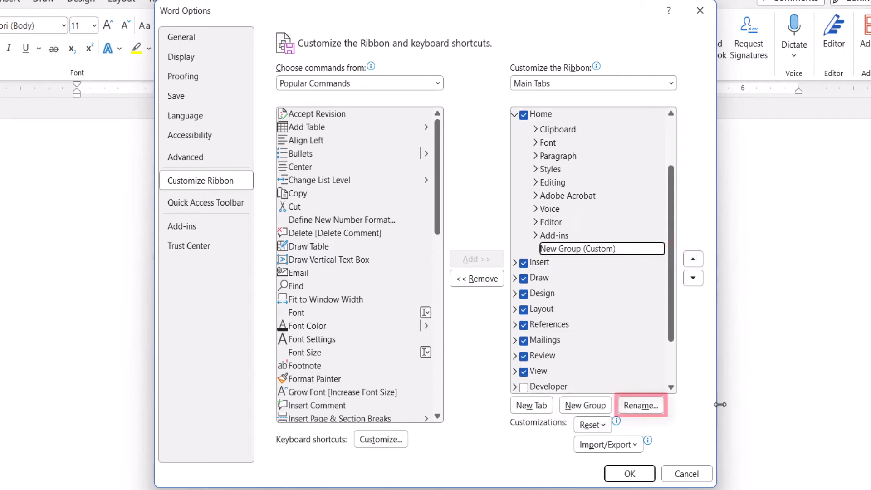
Rename Home's 'New Group (Custom)' to a person's name followed by 'New Group'.
click(640, 409)
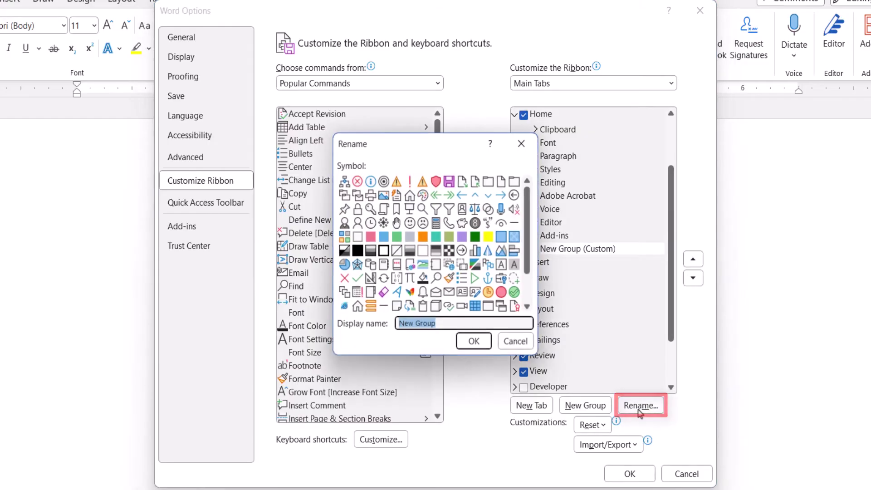
text(Erin's)
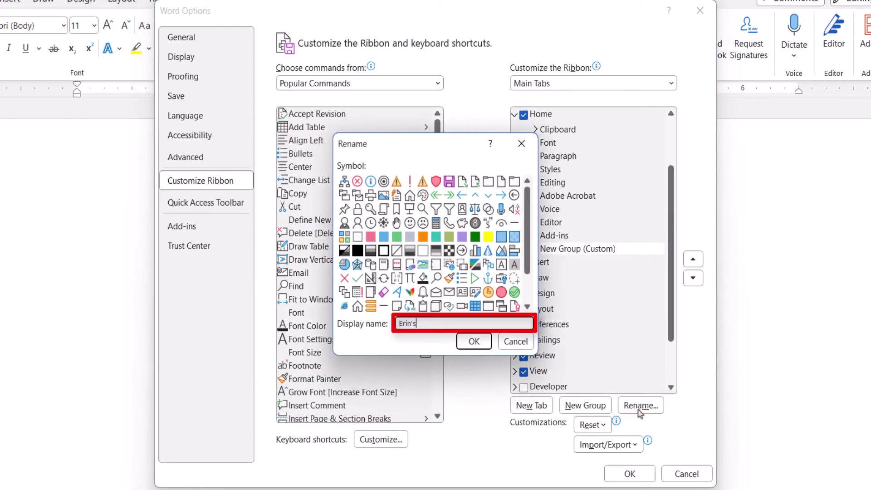
text( New Group)
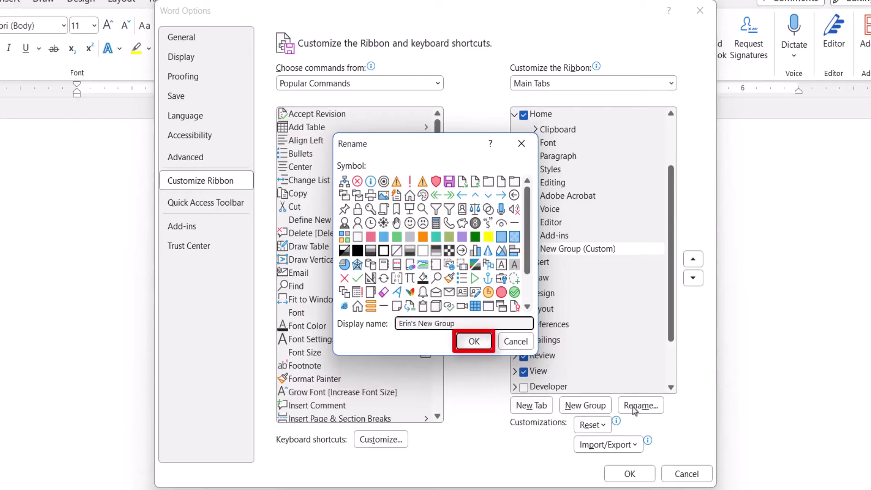
click(475, 342)
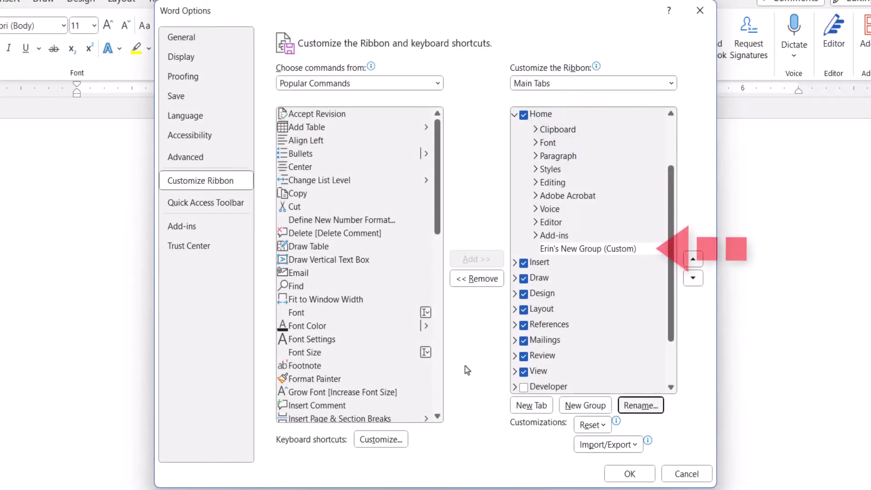
Add Email and Fit to Window Width from Popular Commands to the custom group.
click(554, 249)
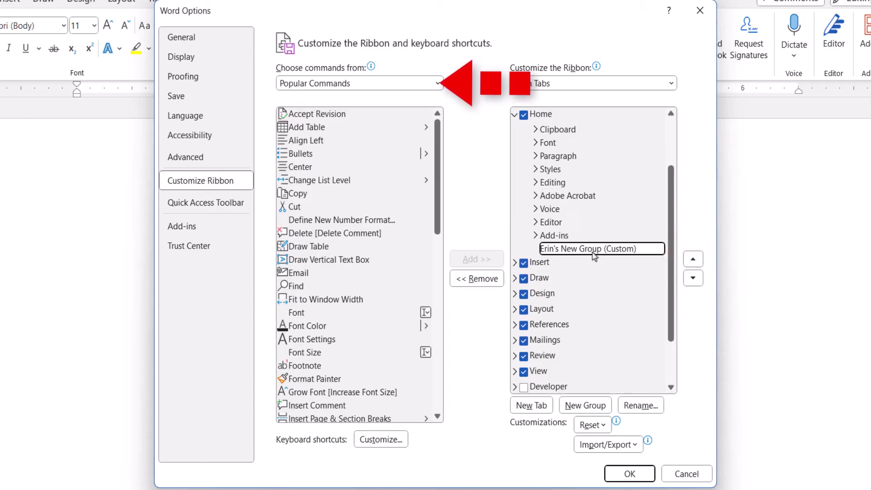
click(438, 83)
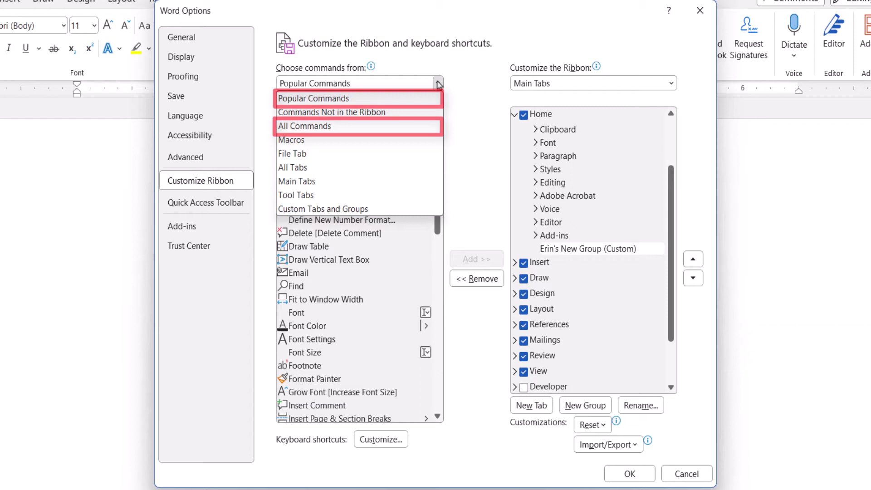
click(438, 83)
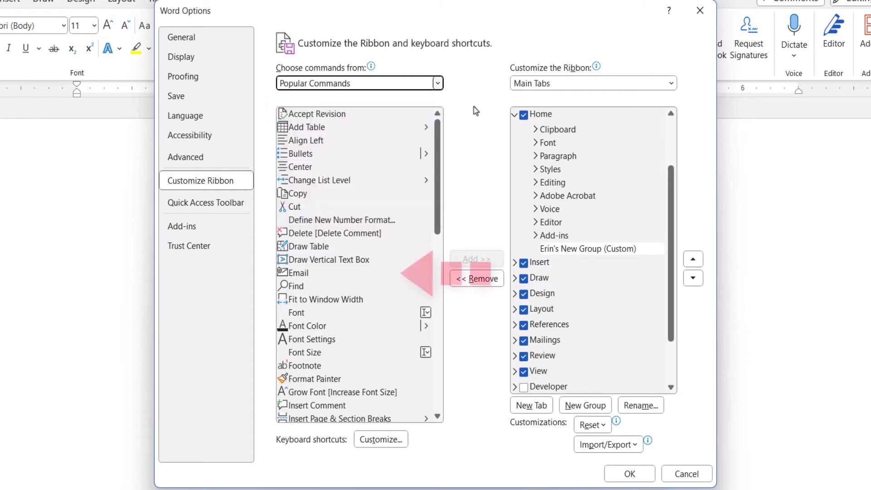
click(311, 274)
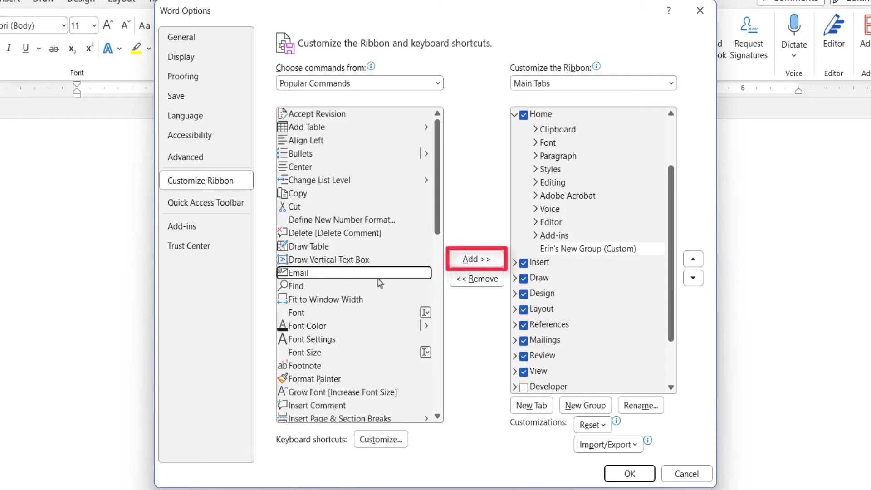
click(470, 260)
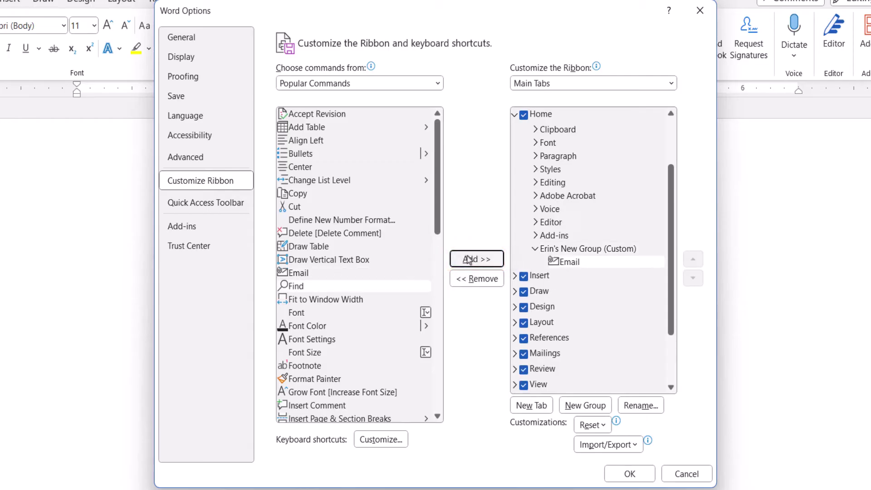
click(361, 300)
click(467, 261)
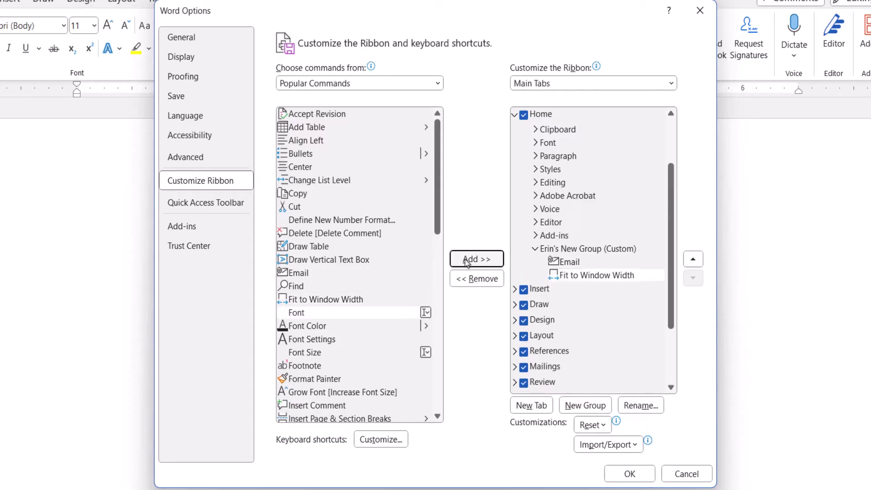
Add Format Painter to the custom group, then remove it again.
click(333, 378)
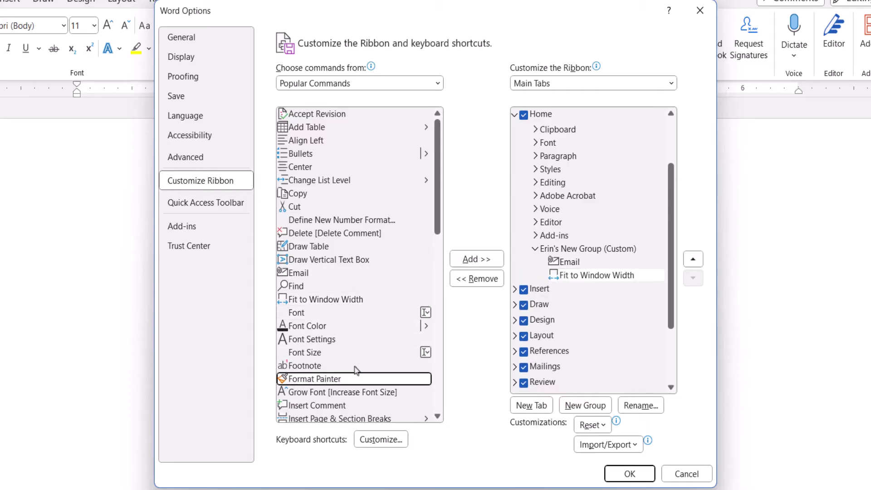
click(469, 263)
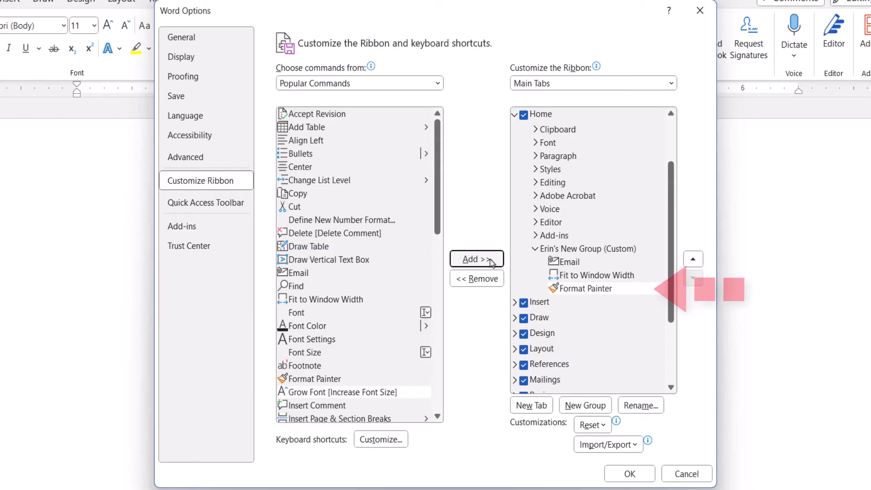
click(535, 288)
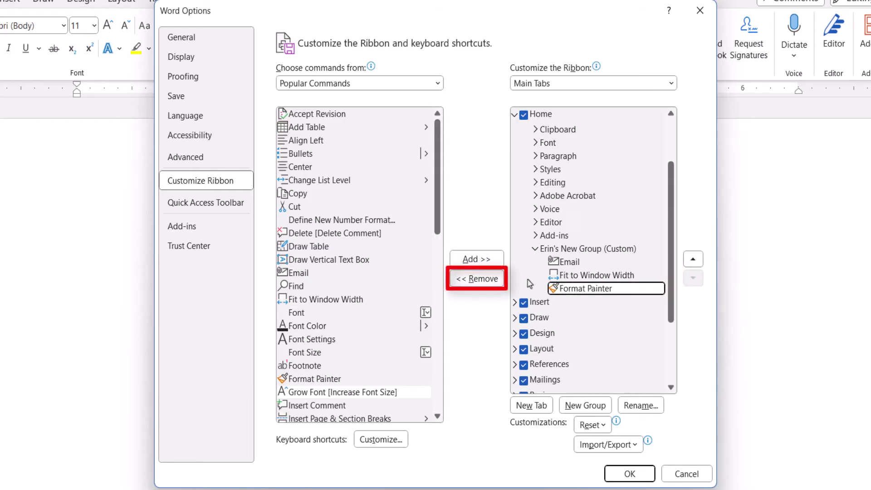
click(485, 286)
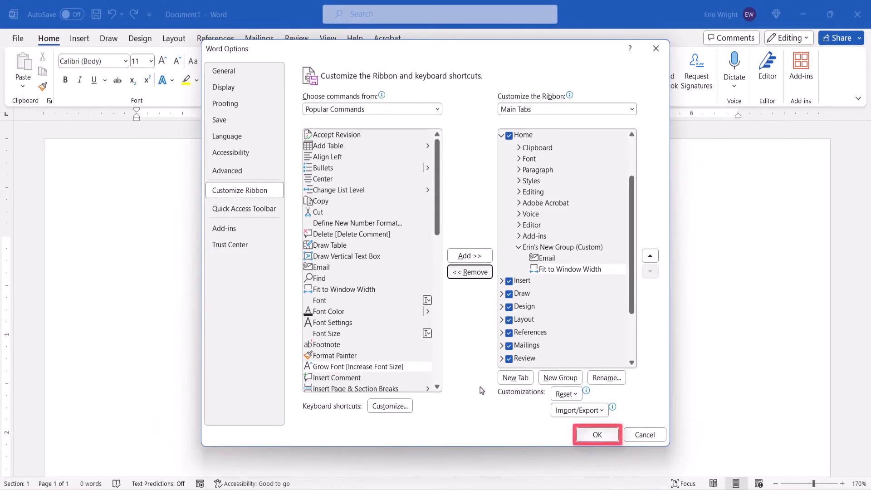
Apply the ribbon changes so Home shows the custom group with Email and Page Width.
click(590, 436)
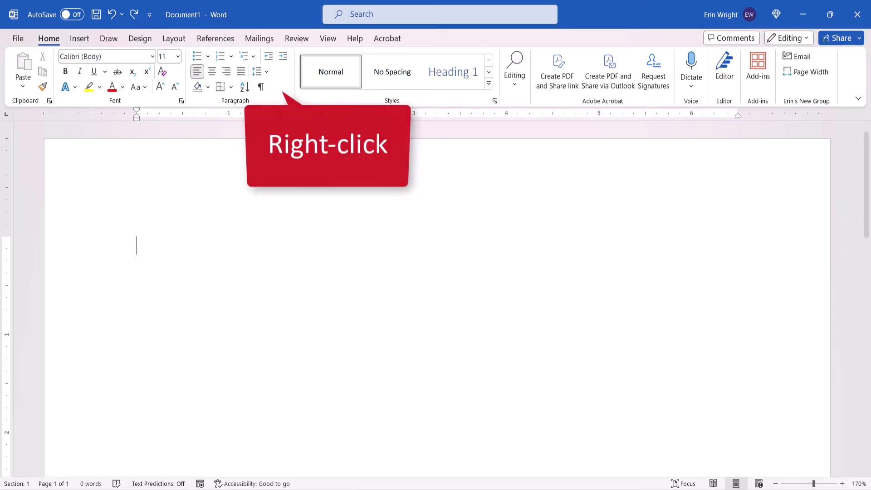
Reset all ribbon customizations to defaults in Word Options, confirming and closing the dialog.
right_click(277, 101)
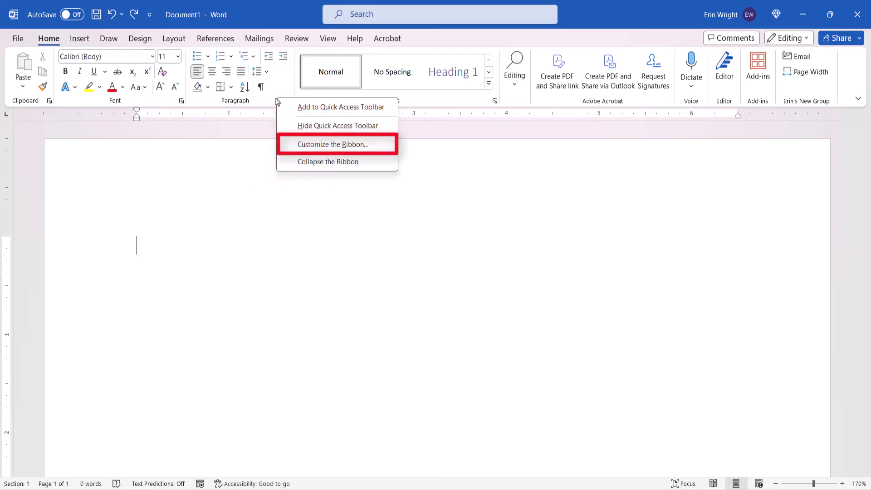
click(296, 152)
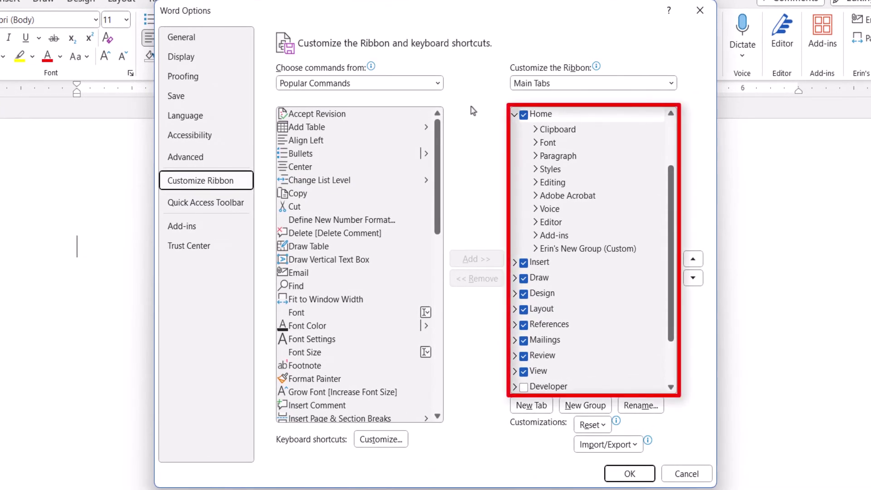
click(529, 115)
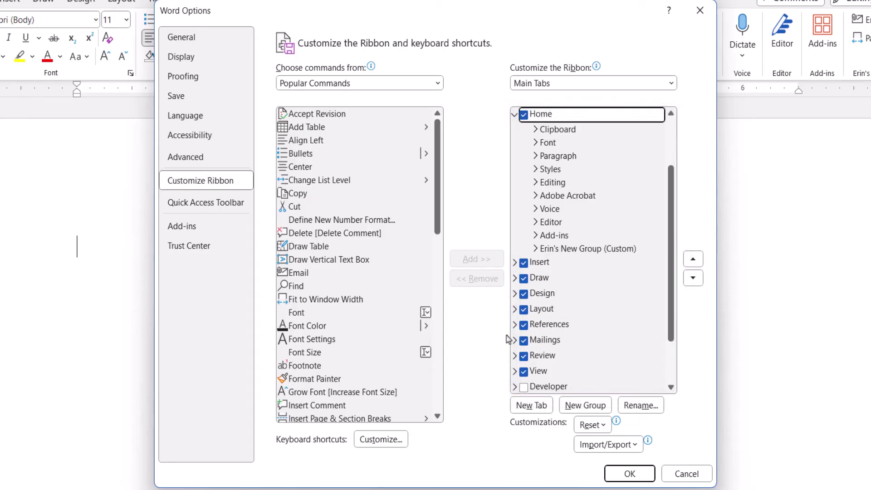
click(590, 426)
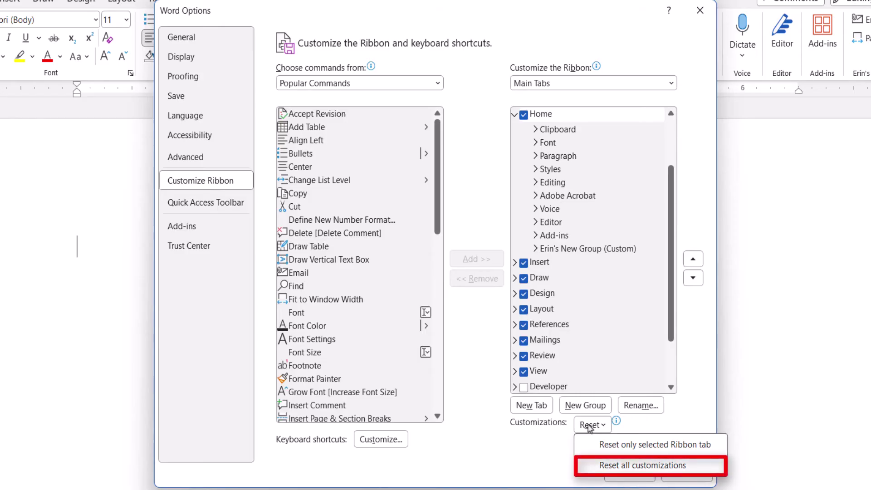
click(588, 466)
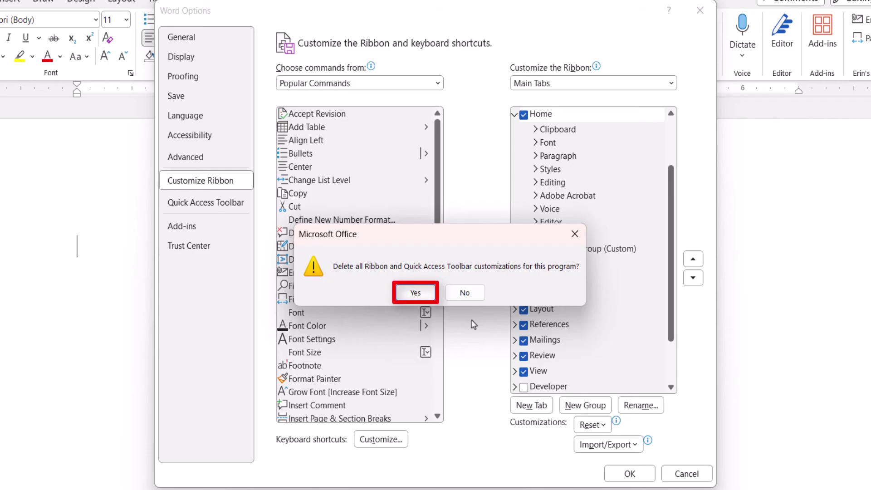
click(416, 293)
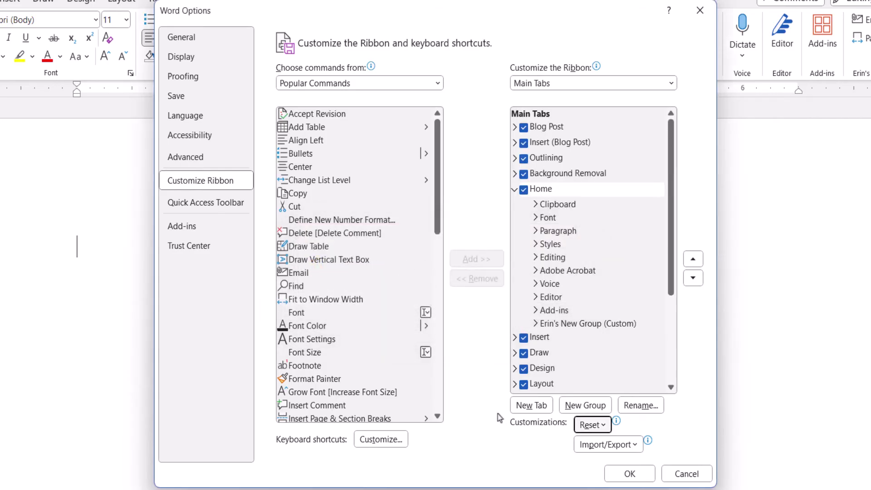
click(613, 476)
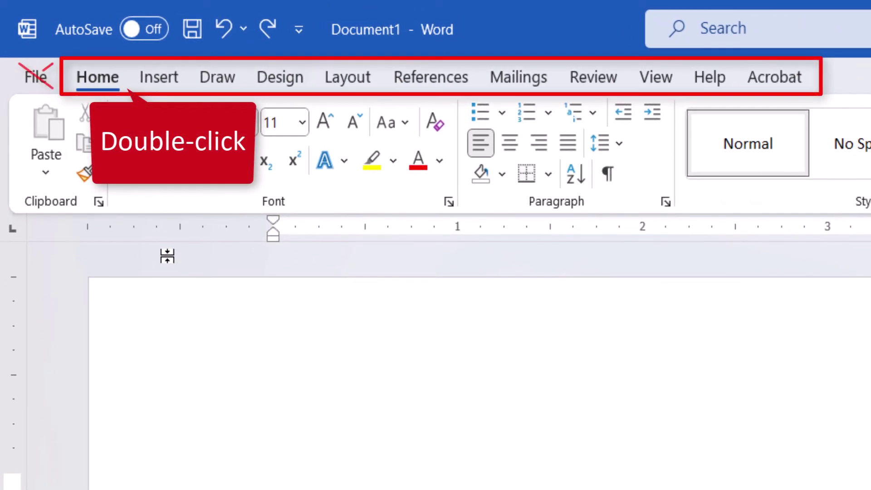
Collapse the ribbon by double-clicking Home, pin it again, then toggle it with Ctrl+F1.
double_click(97, 77)
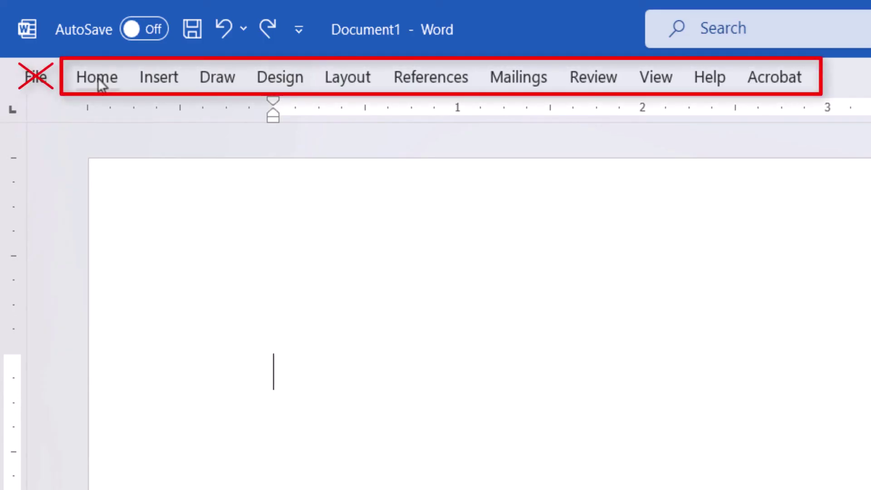
double_click(97, 78)
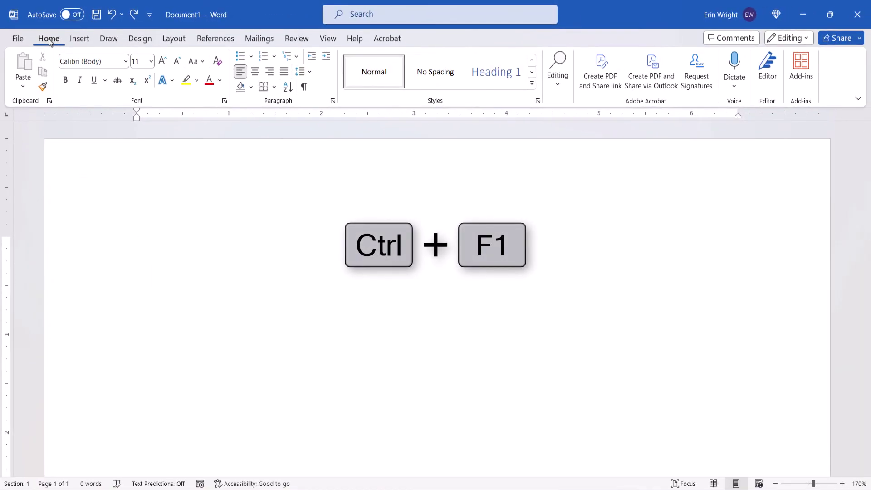
key(ctrl+F1)
key(ctrl+F1)
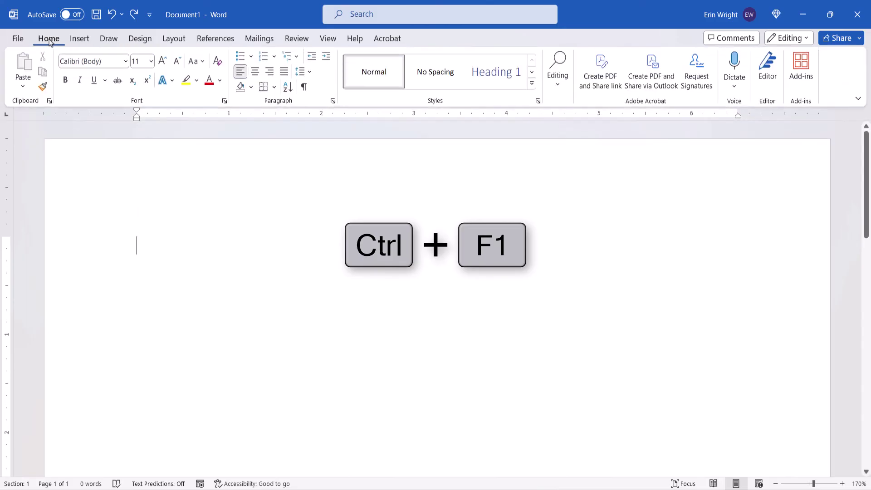